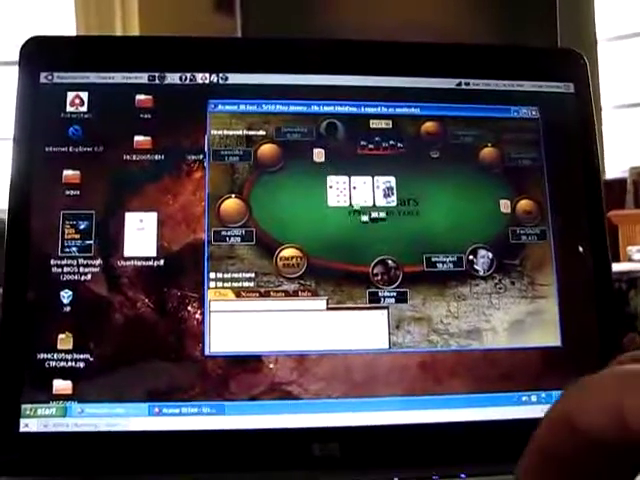
- Show the Windows XP guest in its own window and drag it to the screen centre
{"action": "key", "text": "ctrl+l"}
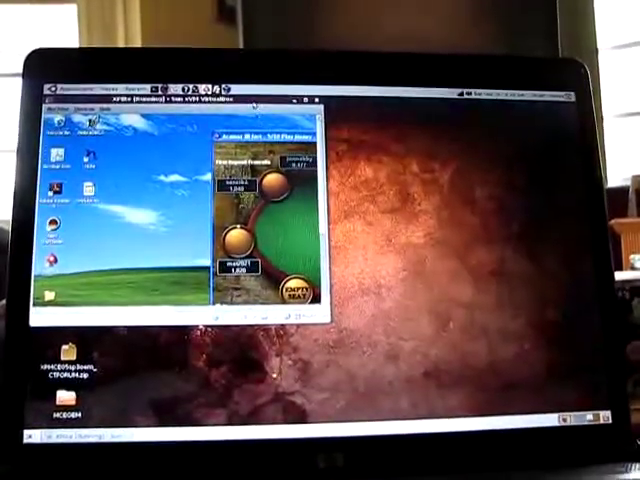
{"action": "left_click_drag", "start_coordinate": [310, 104], "coordinate": [438, 134]}
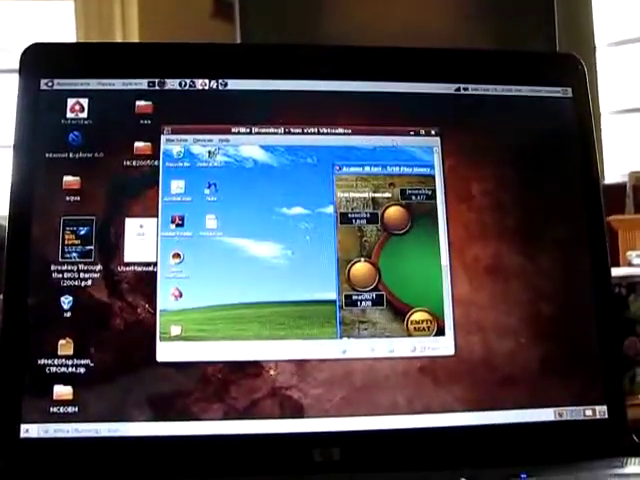
{"action": "left_click", "coordinate": [412, 131]}
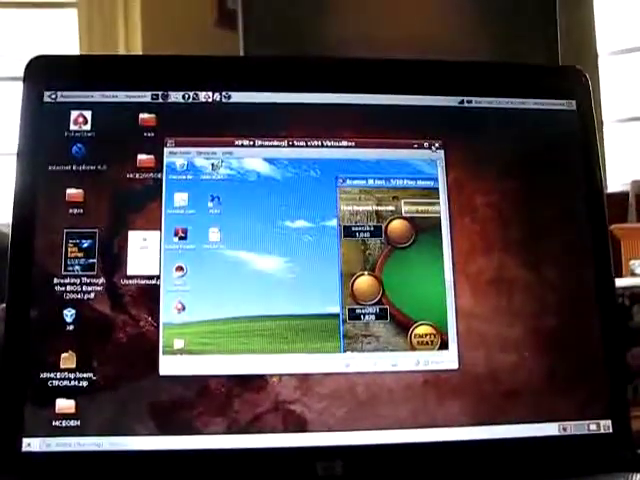
{"action": "left_click", "coordinate": [436, 146]}
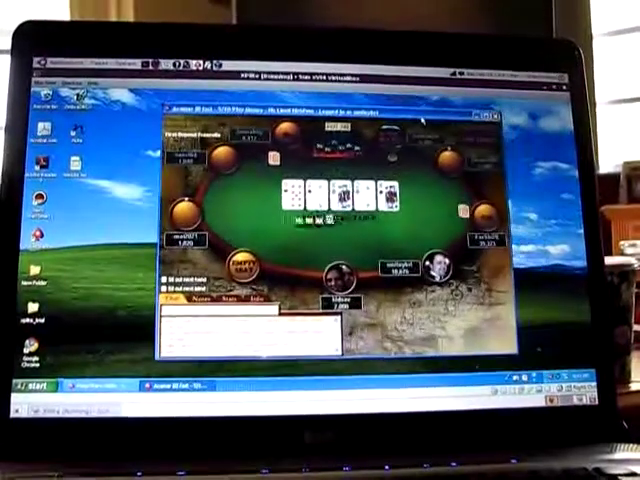
{"action": "key", "text": "ctrl+l"}
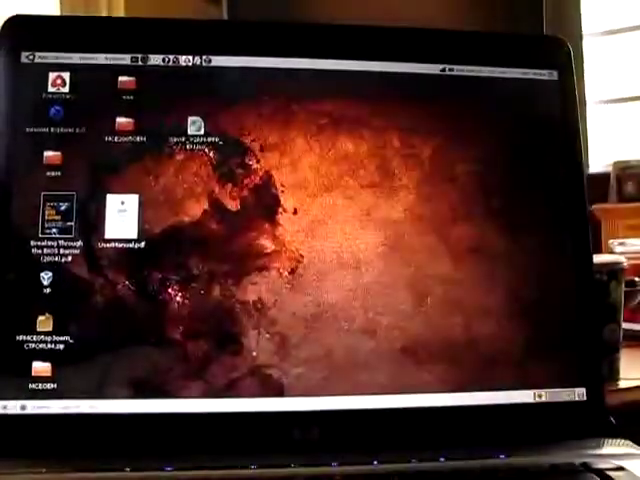
- Minimize and restore Firefox, then close the Zimbra and Last.fm windows with Alt+F4
{"action": "key", "text": "ctrl+alt+d"}
{"action": "key", "text": "ctrl+alt+d"}
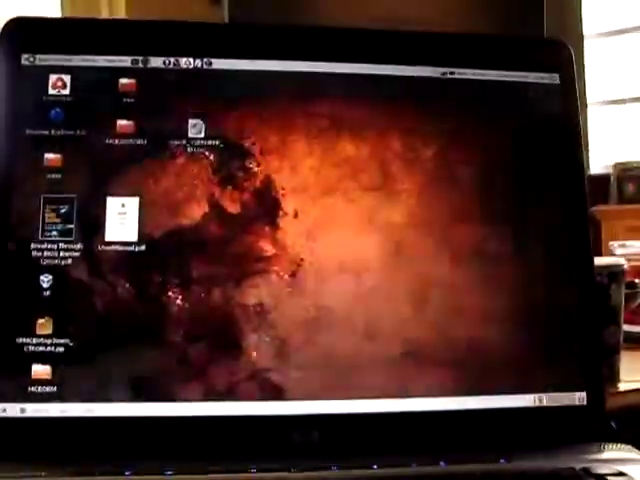
{"action": "key", "text": "ctrl+alt+d"}
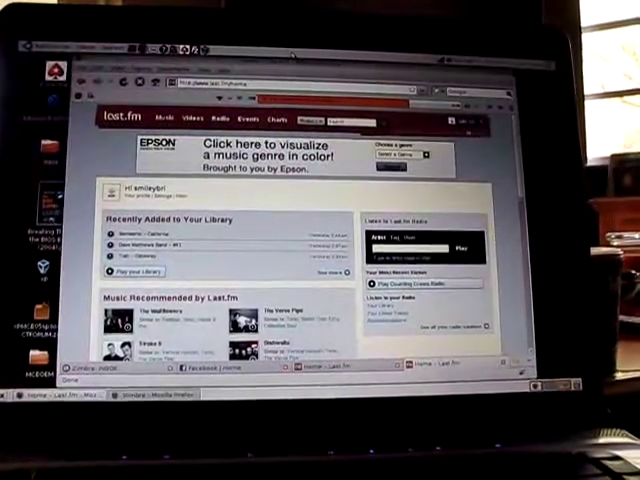
{"action": "key", "text": "alt+Tab"}
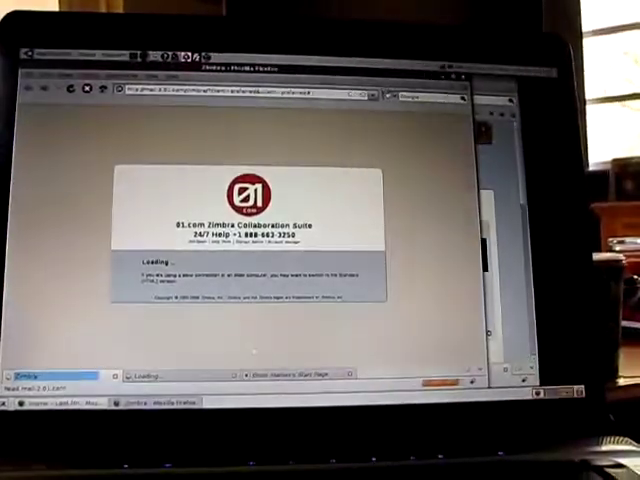
{"action": "key", "text": "alt+F4"}
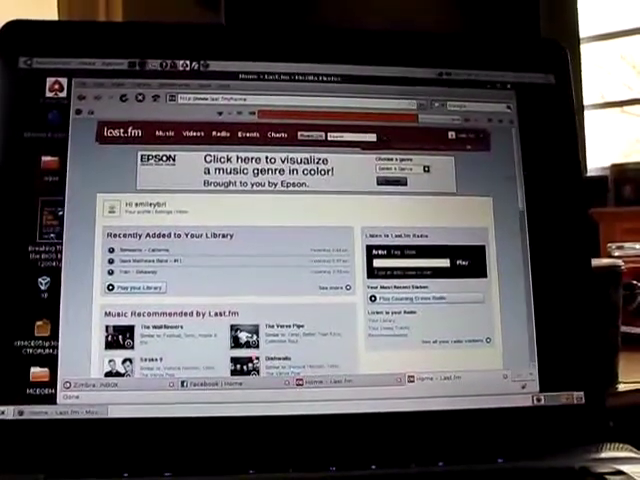
{"action": "key", "text": "alt+F4"}
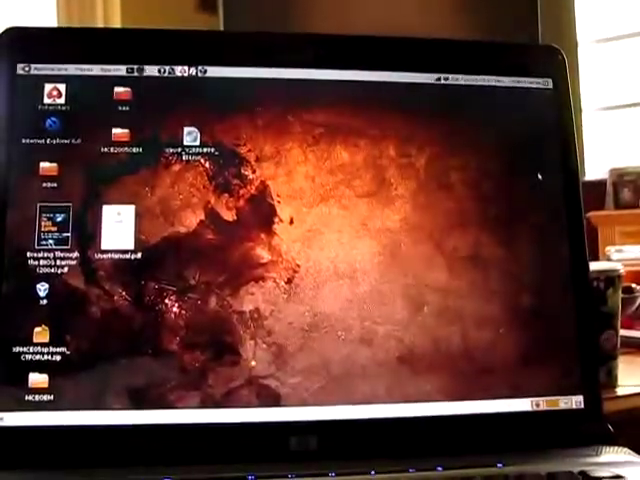
- Spin the Compiz cube one face right to the PokerStars table workspace
{"action": "key", "text": "ctrl+alt+Right"}
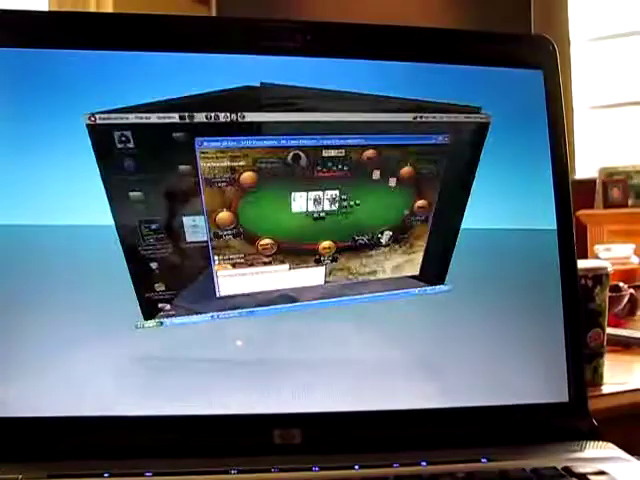
- Cycle right through the workspaces to the poker table and reduce the XP guest to a smaller window
{"action": "key", "text": "ctrl+alt+Right"}
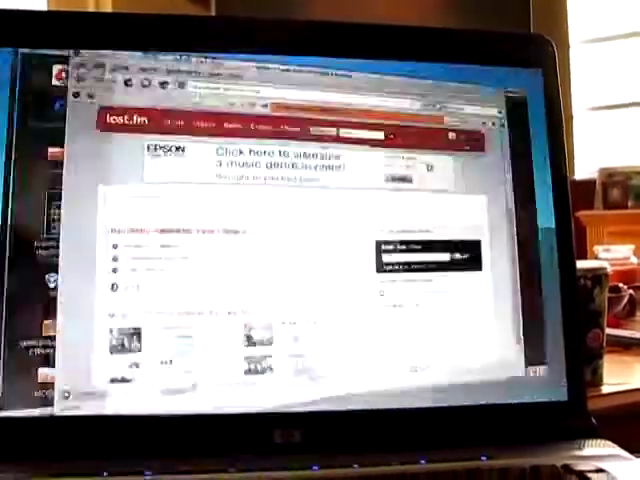
{"action": "key", "text": "ctrl+alt+Right"}
{"action": "key", "text": "ctrl+alt+Right"}
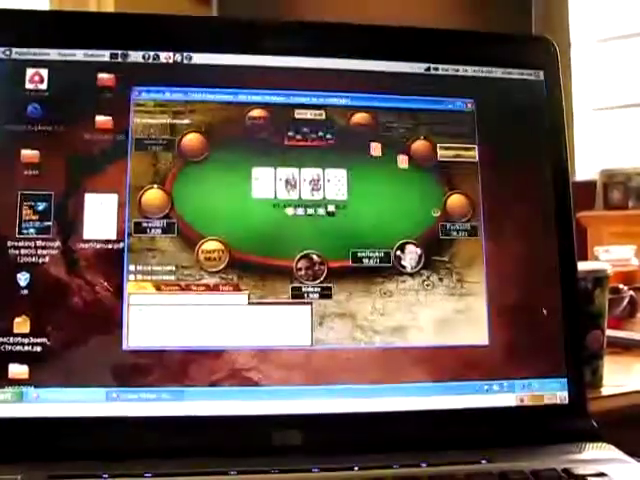
{"action": "key", "text": "ctrl+alt+Right"}
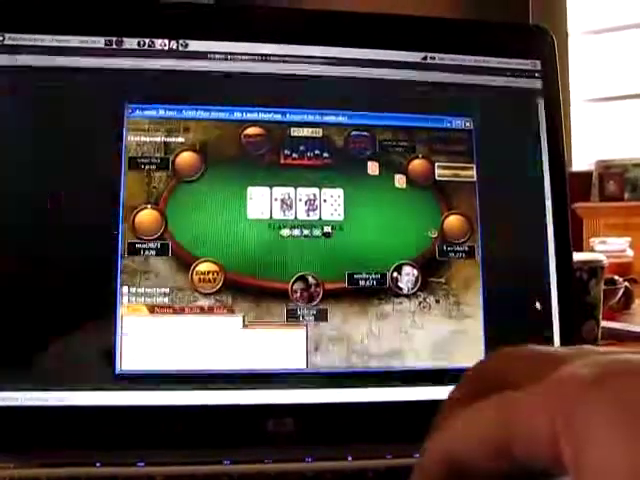
{"action": "key", "text": "ctrl+alt+Right"}
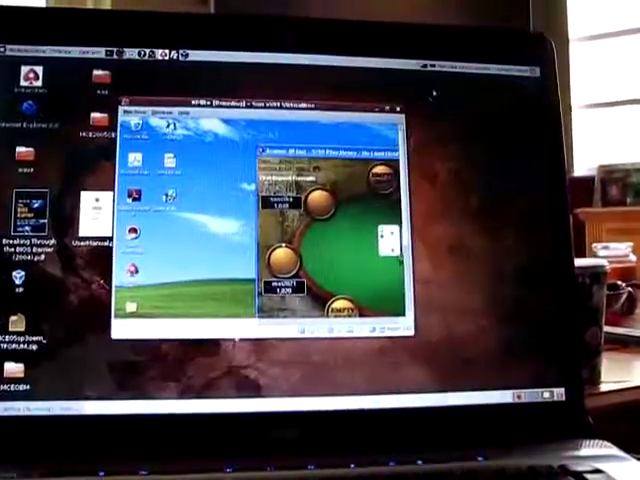
{"action": "key", "text": "ctrl+alt+Right"}
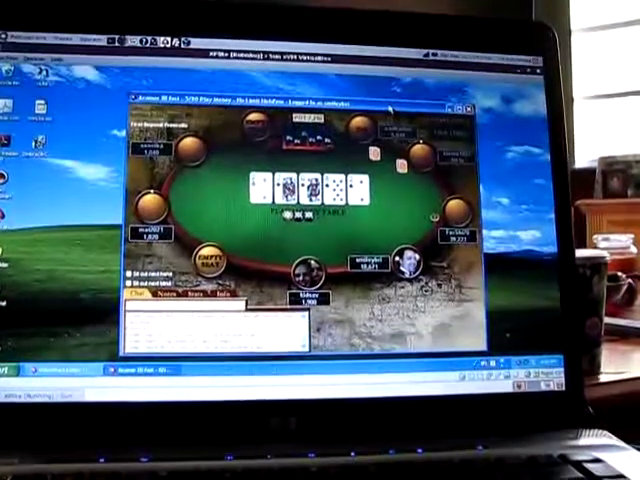